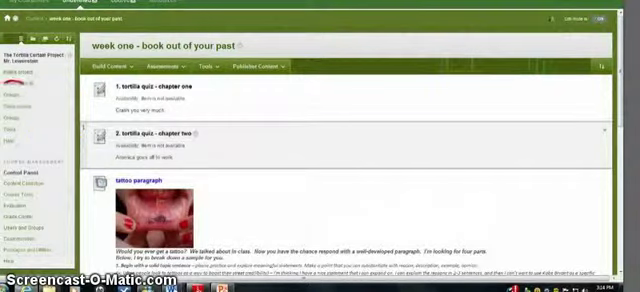
# Draw a red circle around the Content link in the course menu.
pyautogui.click(20, 104)
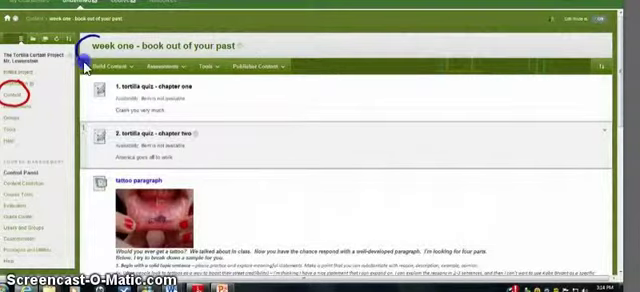
# Draw a blue ellipse around the week one title and a red curved line downward.
pyautogui.moveTo(85, 65); pyautogui.dragTo(148, 25)
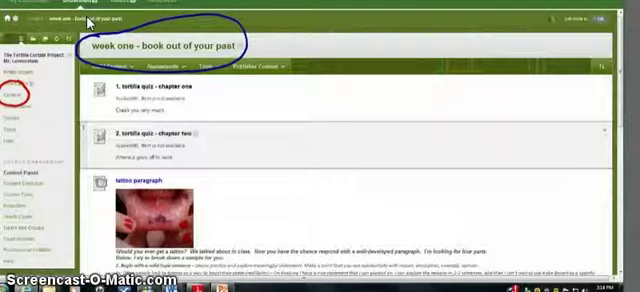
pyautogui.moveTo(272, 38); pyautogui.dragTo(247, 268)
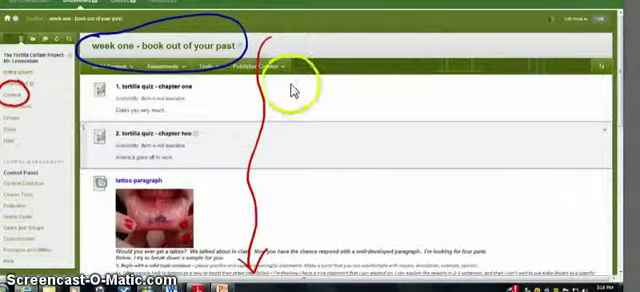
# Add green arrows at tortilla quizzes one and two, a blue tattoo-image arrow, and a black line.
pyautogui.moveTo(295, 88)
pyautogui.mouseDown()
pyautogui.moveTo(255, 103)
pyautogui.moveTo(190, 108)
pyautogui.mouseUp()
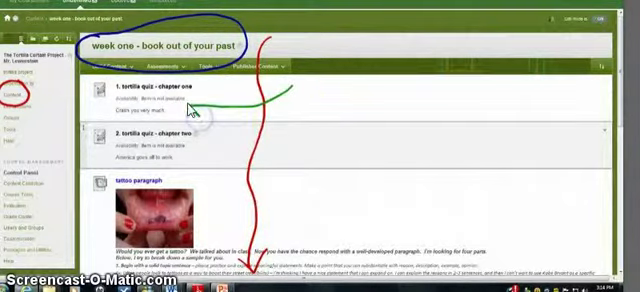
pyautogui.moveTo(282, 135); pyautogui.dragTo(207, 158)
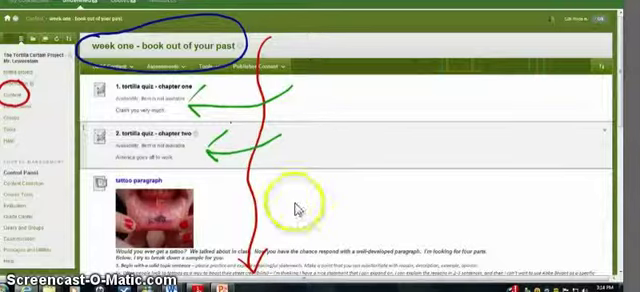
pyautogui.moveTo(293, 205)
pyautogui.mouseDown()
pyautogui.moveTo(210, 228)
pyautogui.moveTo(211, 236)
pyautogui.mouseUp()
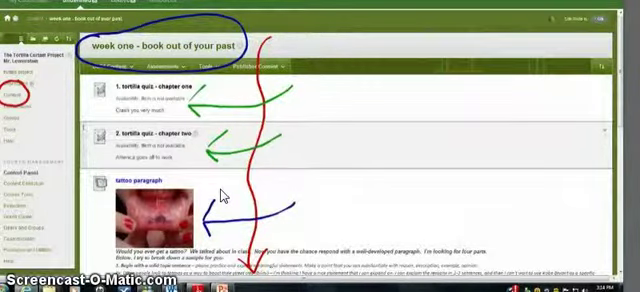
pyautogui.moveTo(295, 48); pyautogui.dragTo(290, 150)
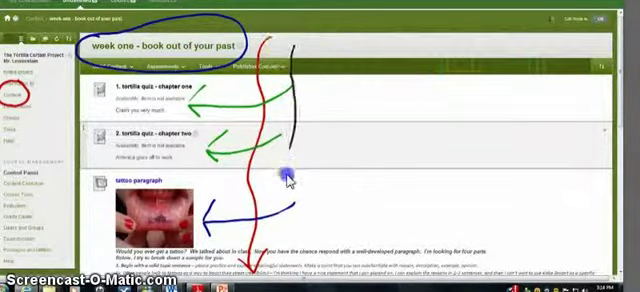
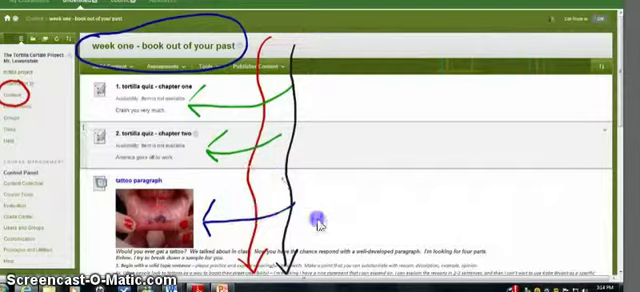
# Draw a blue X and a curved blue stroke in the space right of the tattoo image.
pyautogui.moveTo(280, 175); pyautogui.dragTo(330, 220)
pyautogui.moveTo(335, 155); pyautogui.dragTo(285, 215)
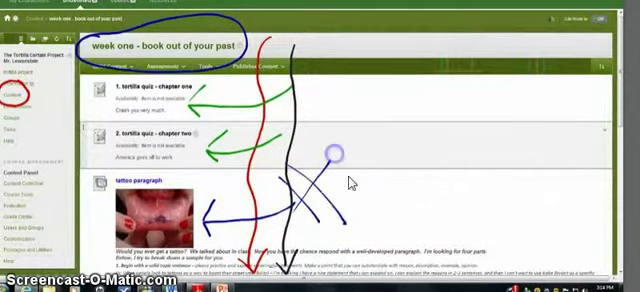